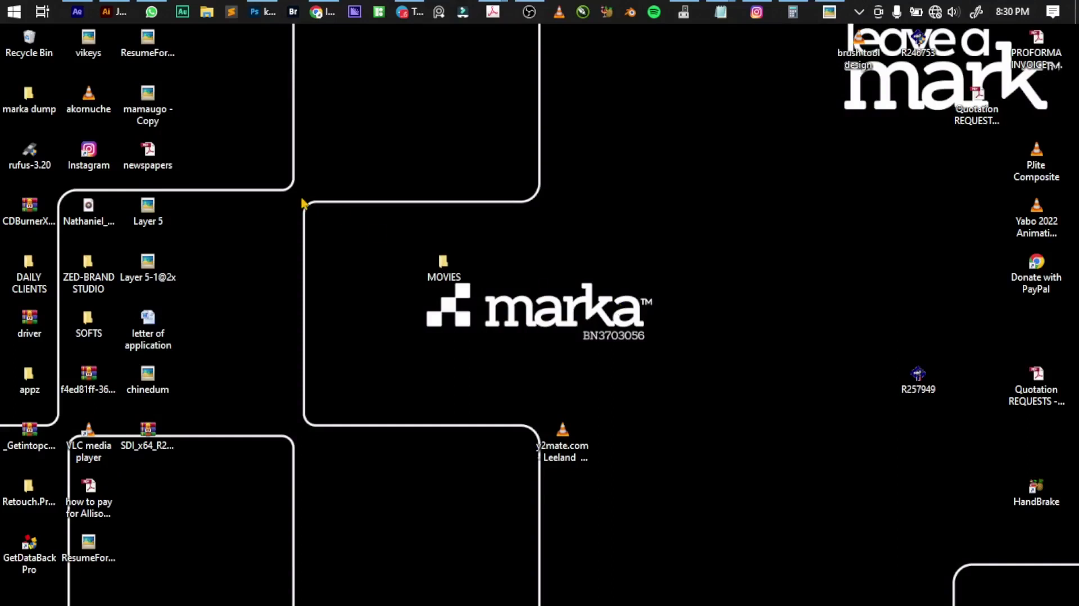
# Step: Open a maximized File Explorer window, widen its file list, and go to This PC
pyautogui.click(208, 12)
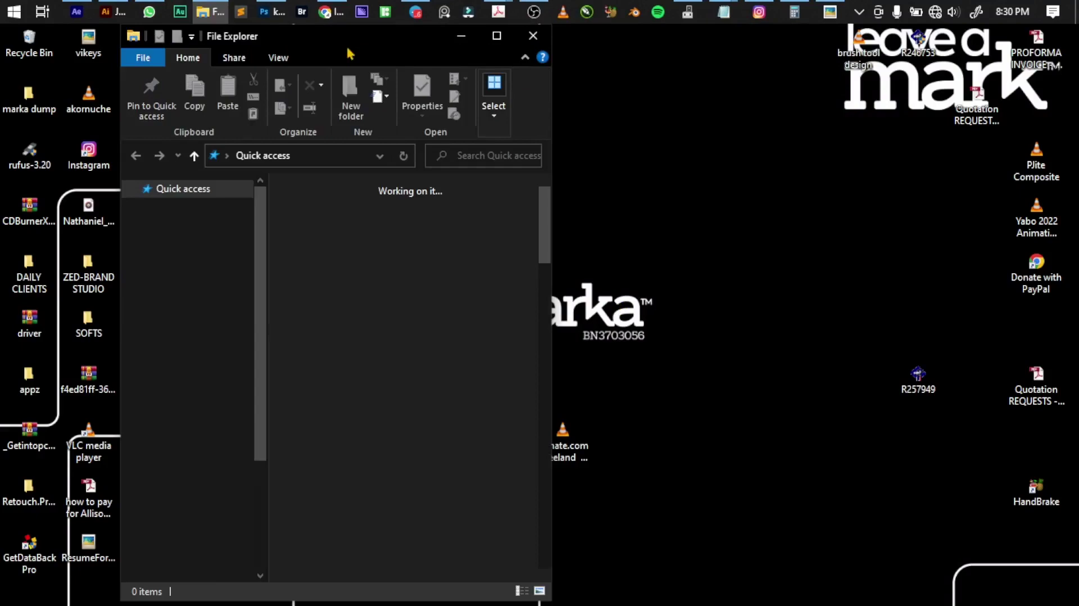
pyautogui.doubleClick(504, 41)
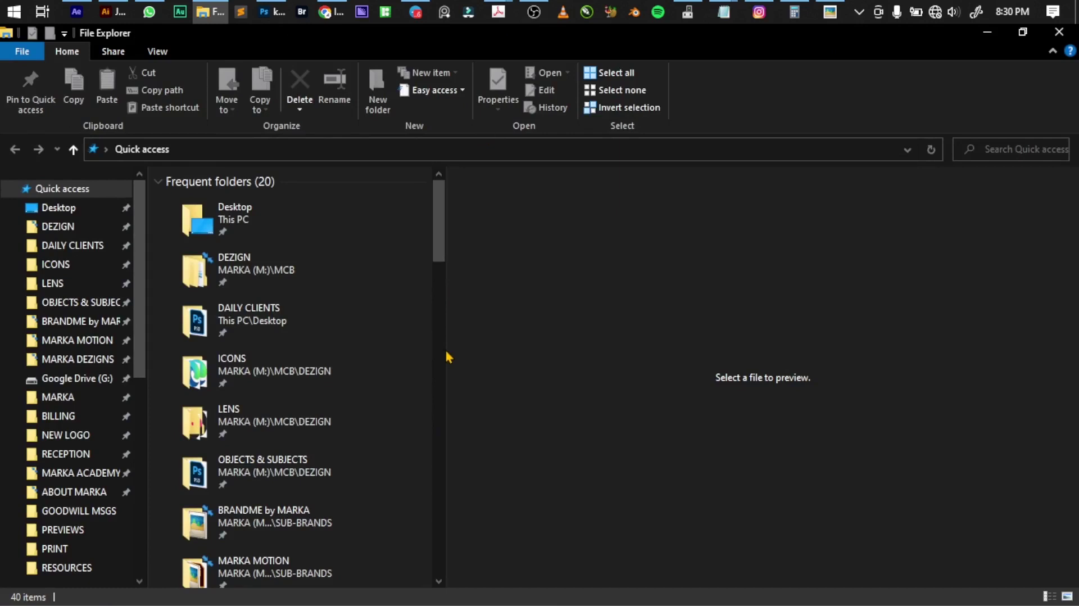
pyautogui.scroll(-10, 447, 357)
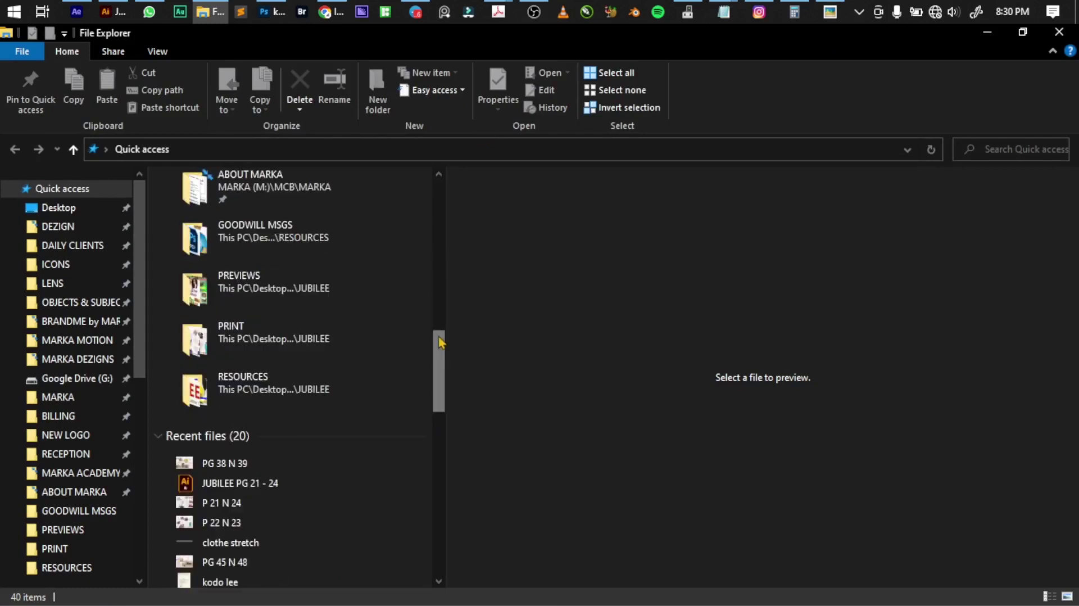
pyautogui.moveTo(446, 320); pyautogui.dragTo(661, 314)
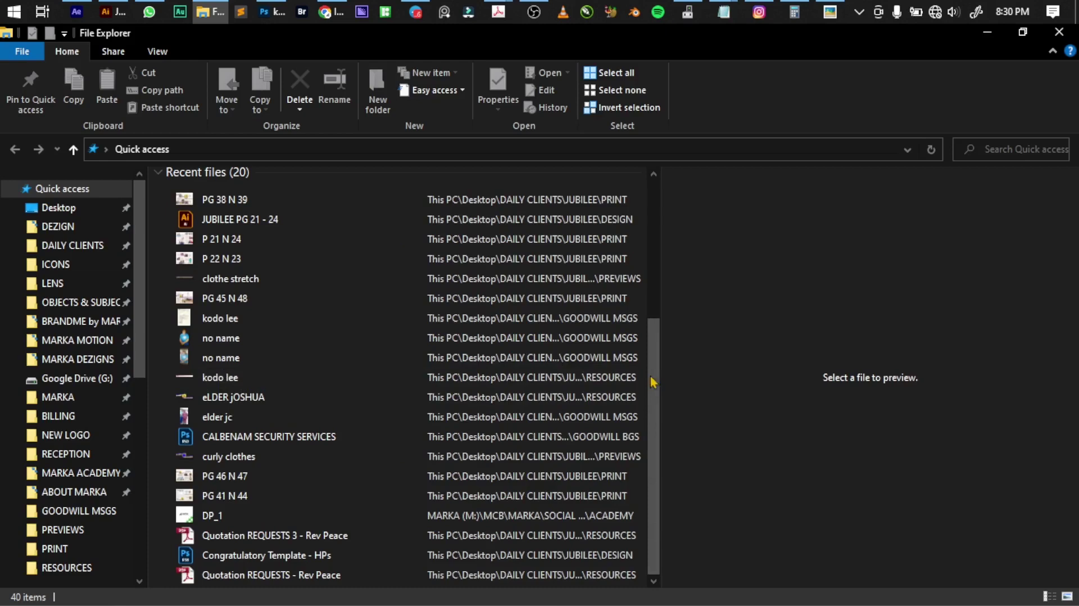
pyautogui.scroll(10, 656, 256)
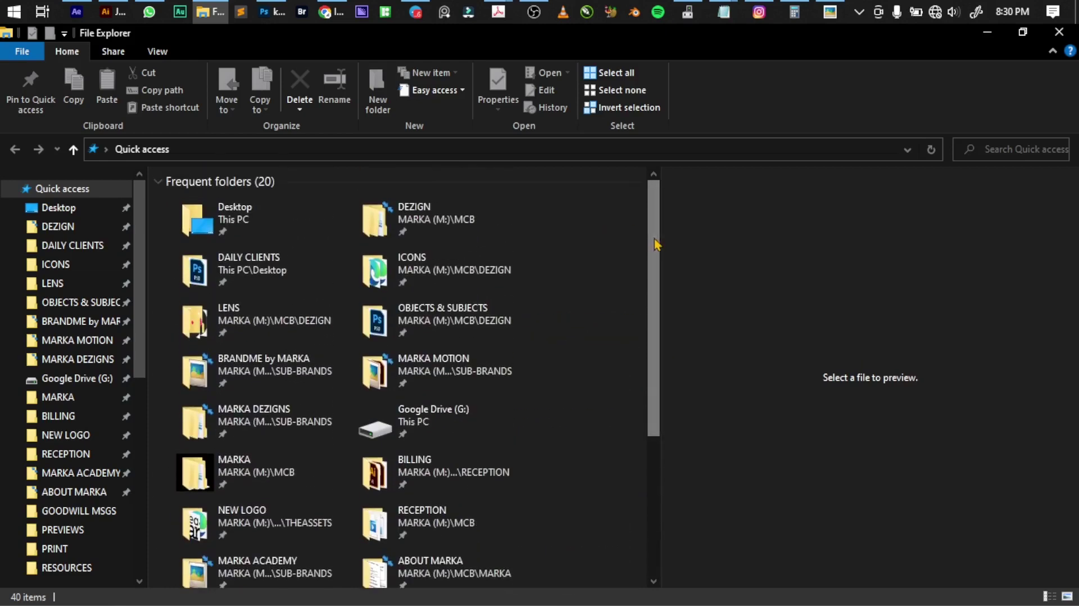
pyautogui.moveTo(139, 354); pyautogui.dragTo(146, 470)
pyautogui.click(54, 380)
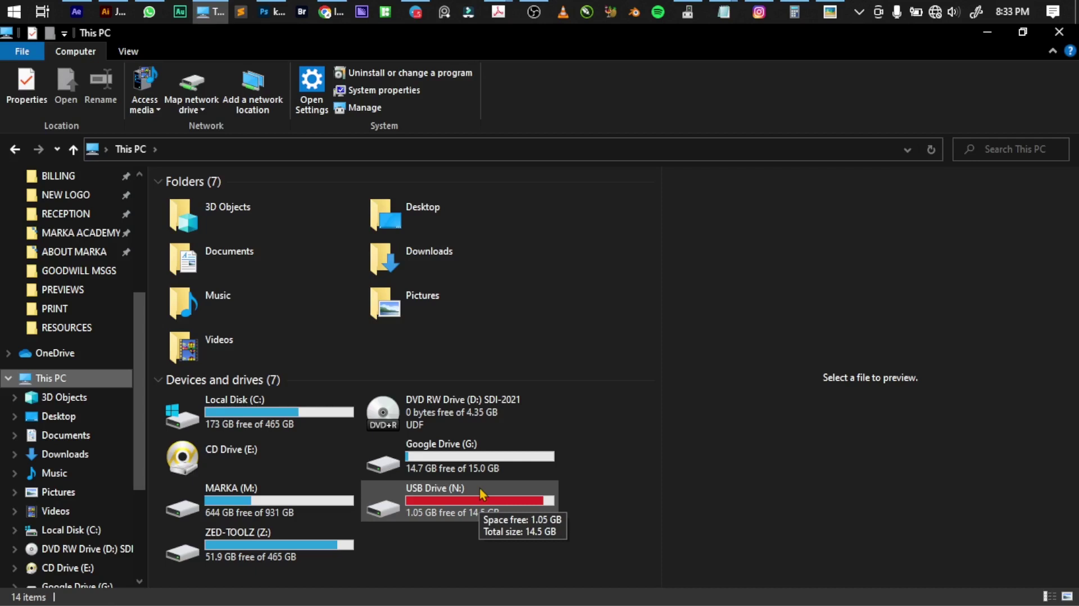
# Step: Try to open USB Drive (N:) and USB Drive (F:), and try a virus scan on the F: drive
pyautogui.doubleClick(481, 493)
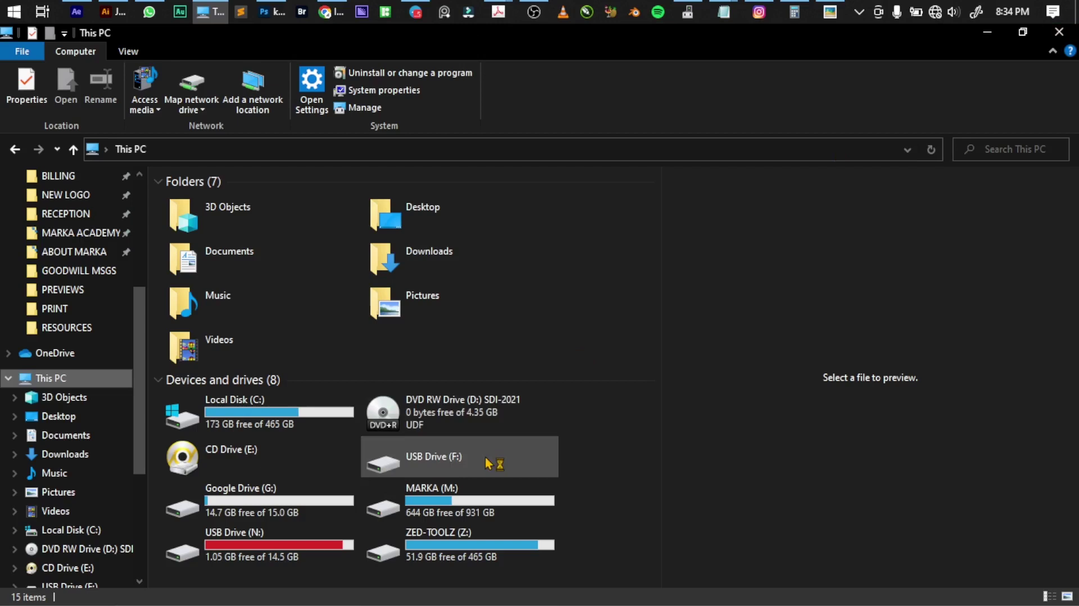
pyautogui.click(439, 470)
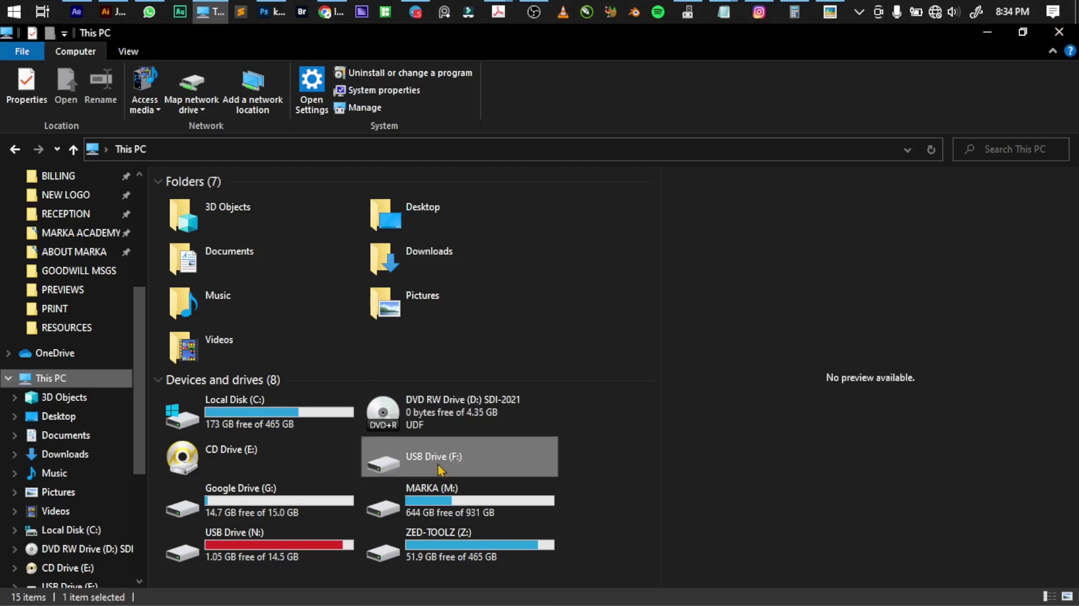
pyautogui.doubleClick(438, 467)
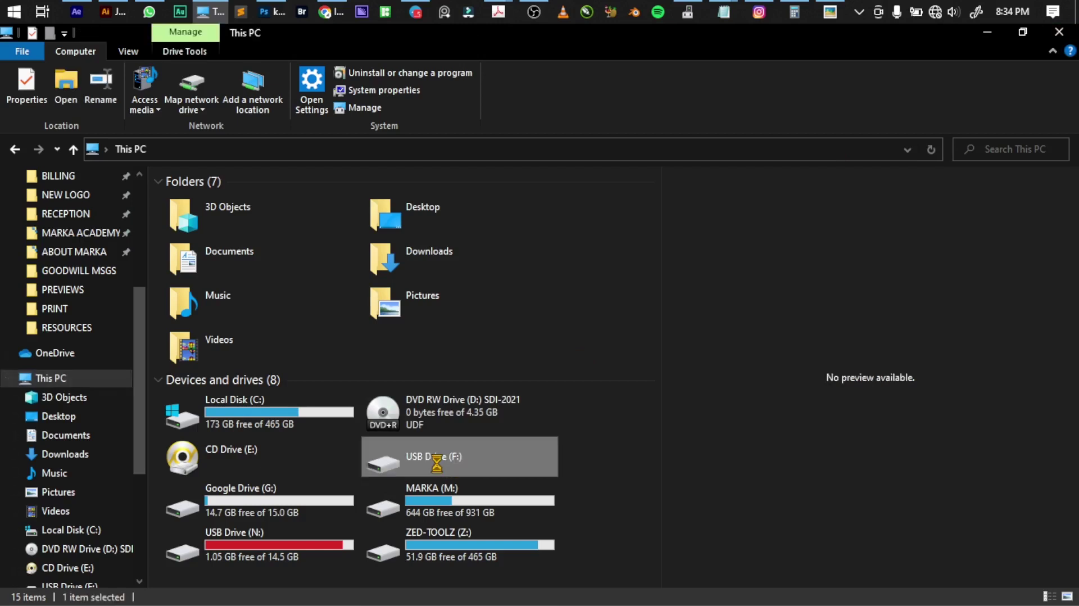
pyautogui.rightClick(437, 465)
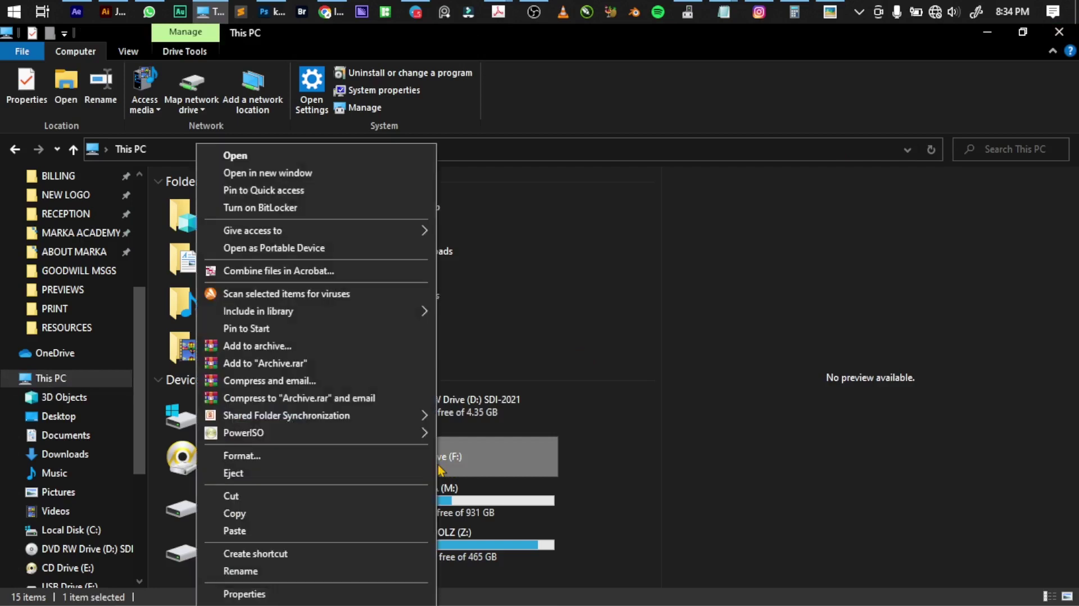
pyautogui.click(288, 294)
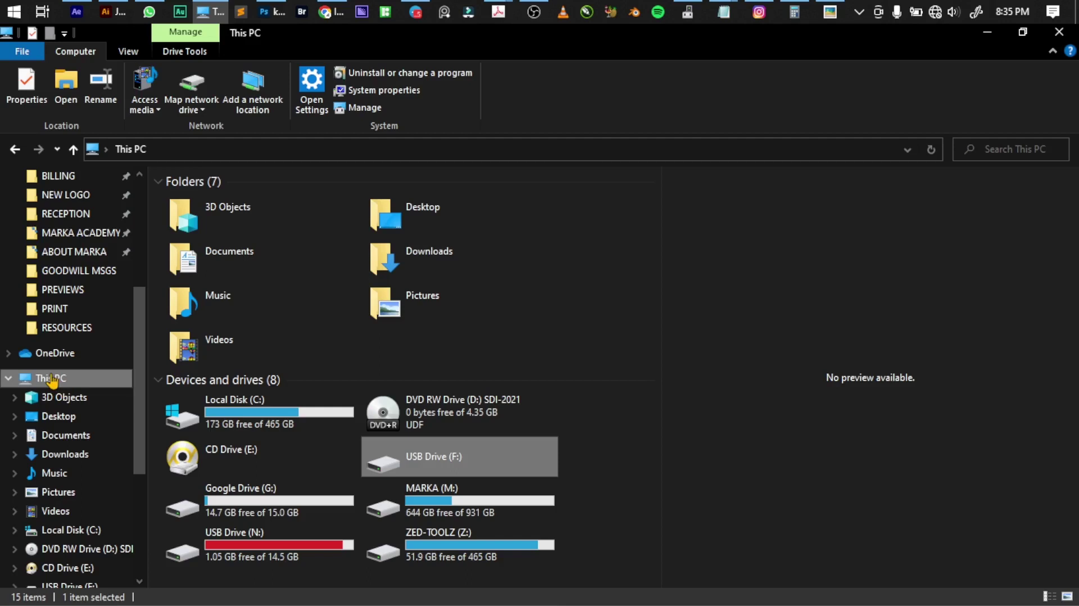
# Step: Open Computer Management for This PC in a maximized window and show Disk Management
pyautogui.rightClick(51, 381)
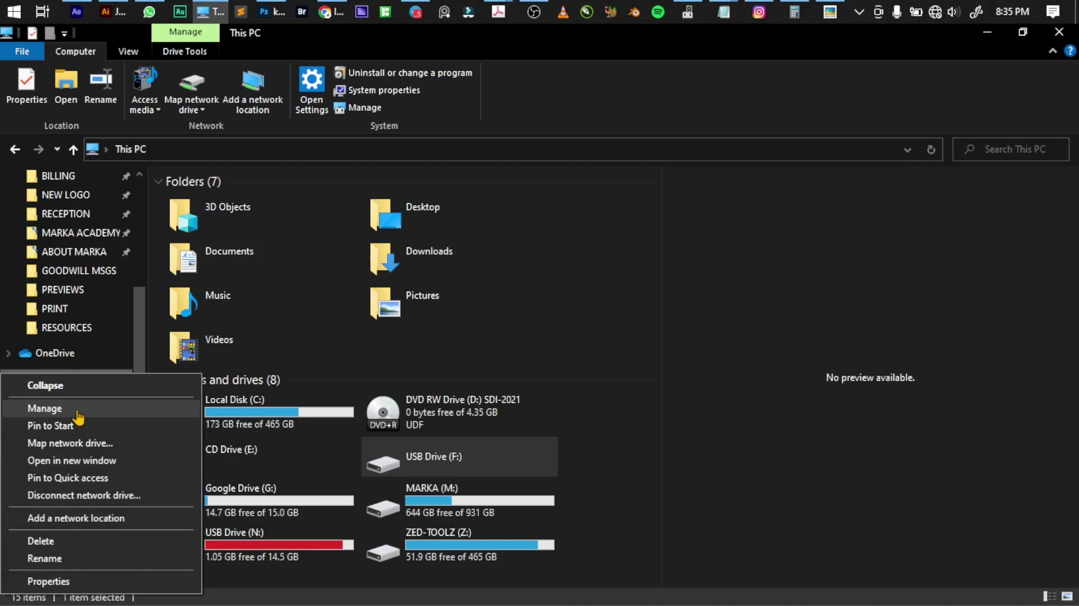
pyautogui.click(45, 408)
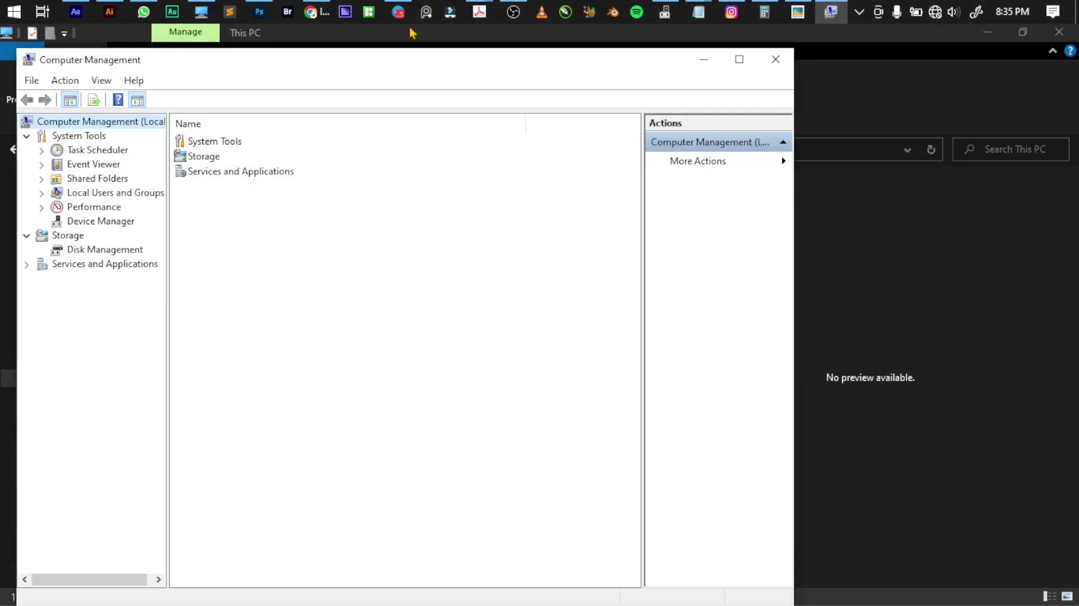
pyautogui.moveTo(384, 66); pyautogui.dragTo(441, 68)
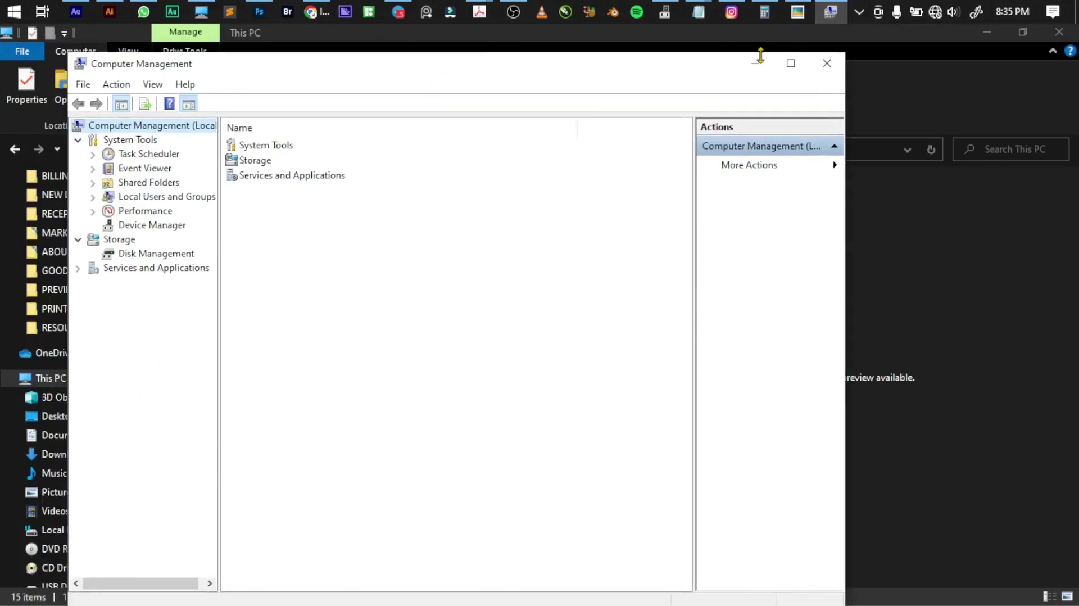
pyautogui.click(798, 67)
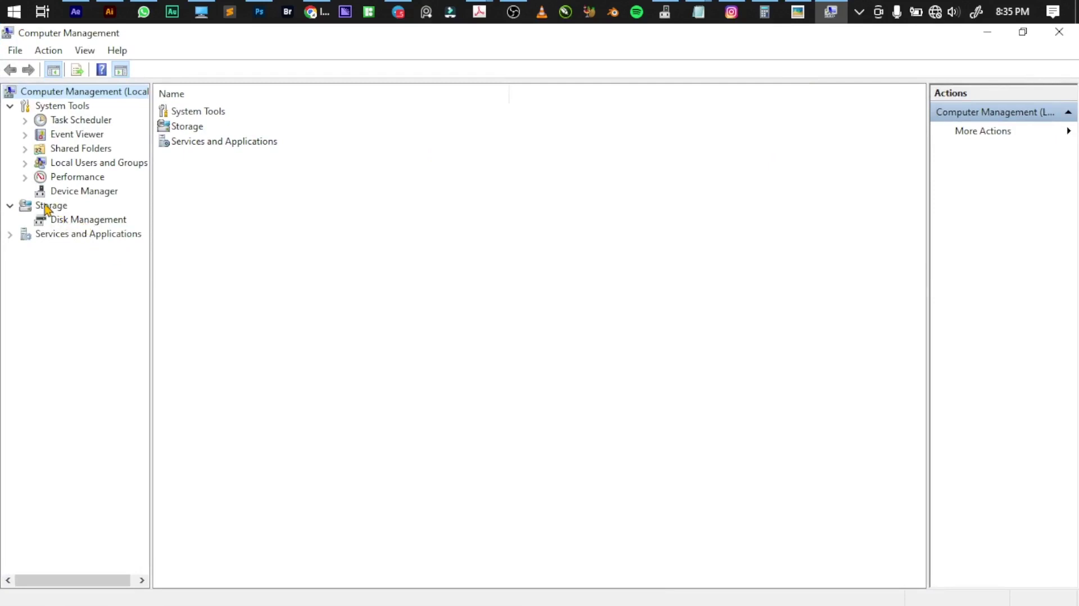
pyautogui.click(70, 226)
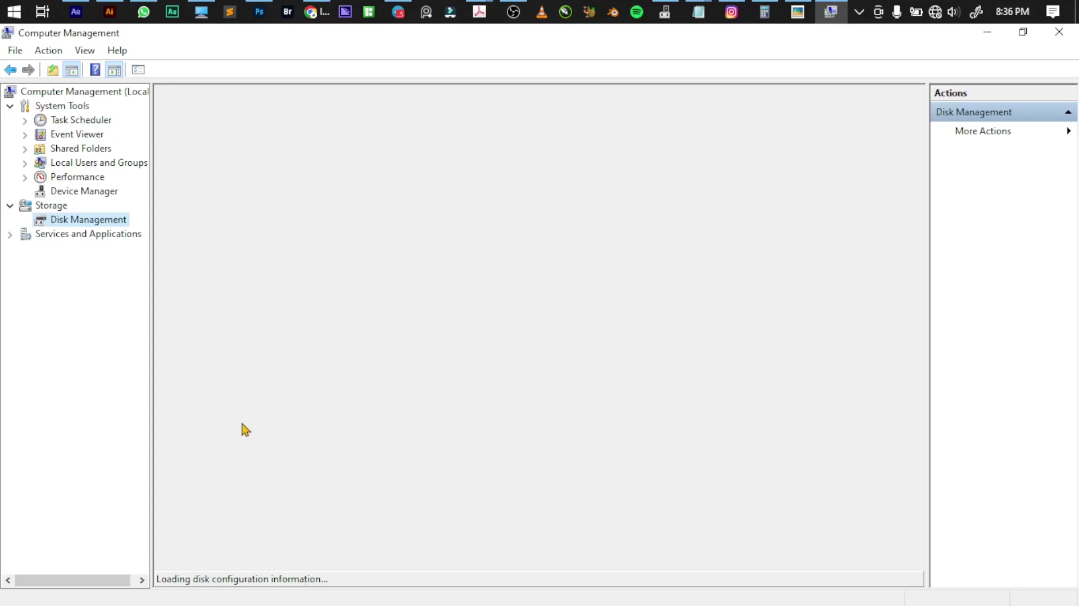
# Step: Check the drives listed in This PC against the volumes in Disk Management
pyautogui.moveTo(216, 13)
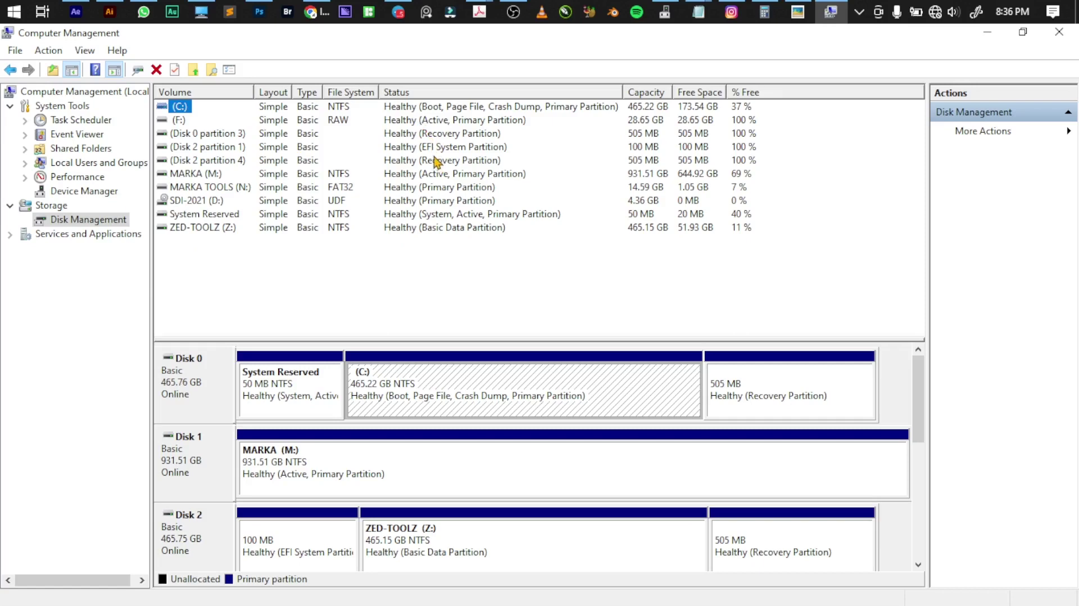
pyautogui.click(192, 11)
pyautogui.click(277, 455)
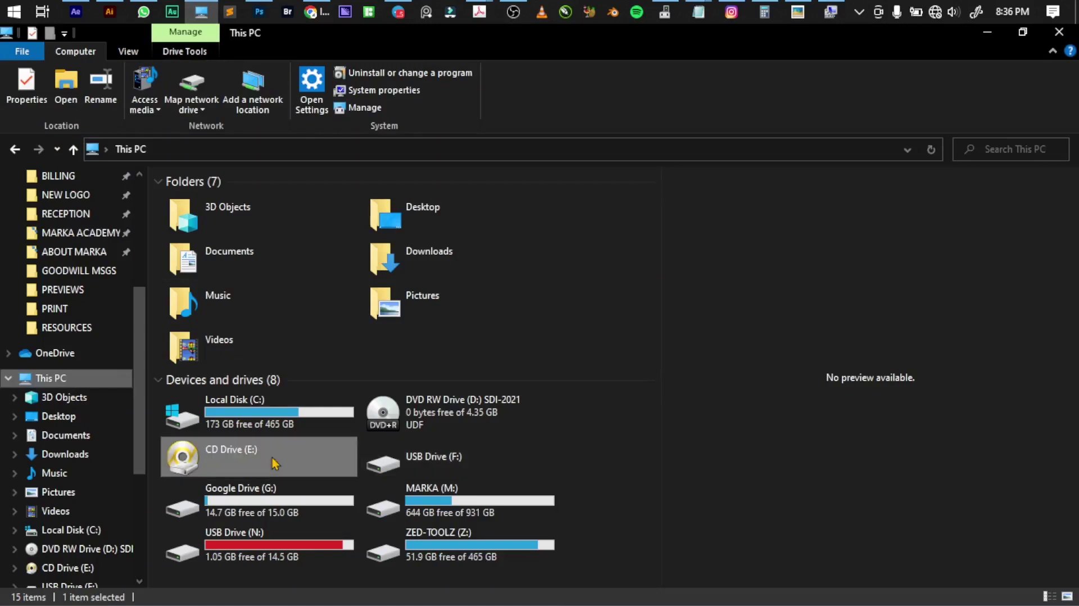
pyautogui.click(985, 35)
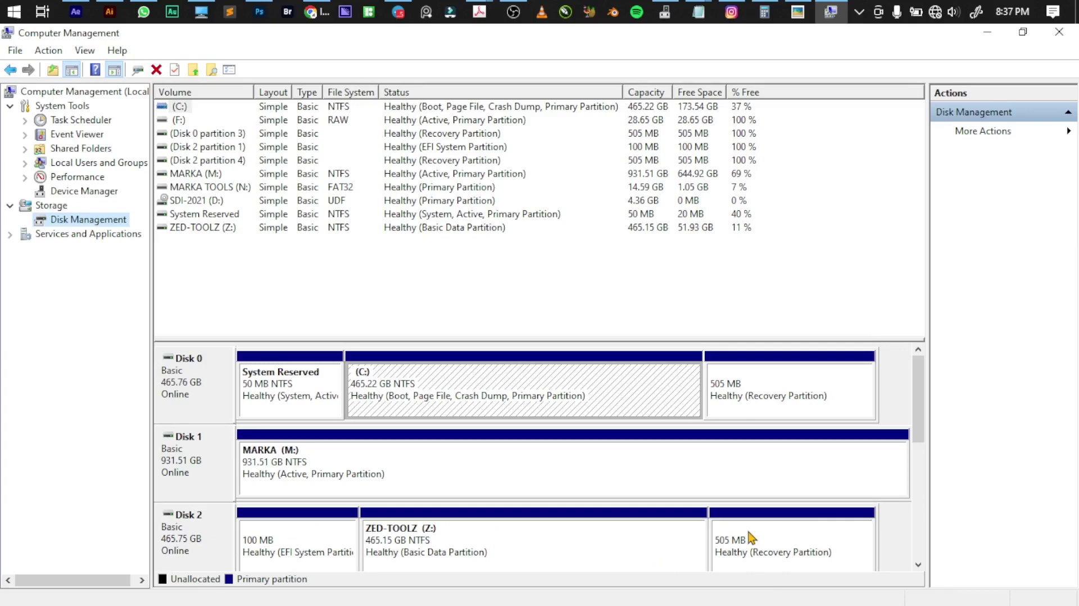
# Step: Change the drive letter of the removable F: volume on Disk 4 to O, accepting the drive-letter warning
pyautogui.click(918, 566)
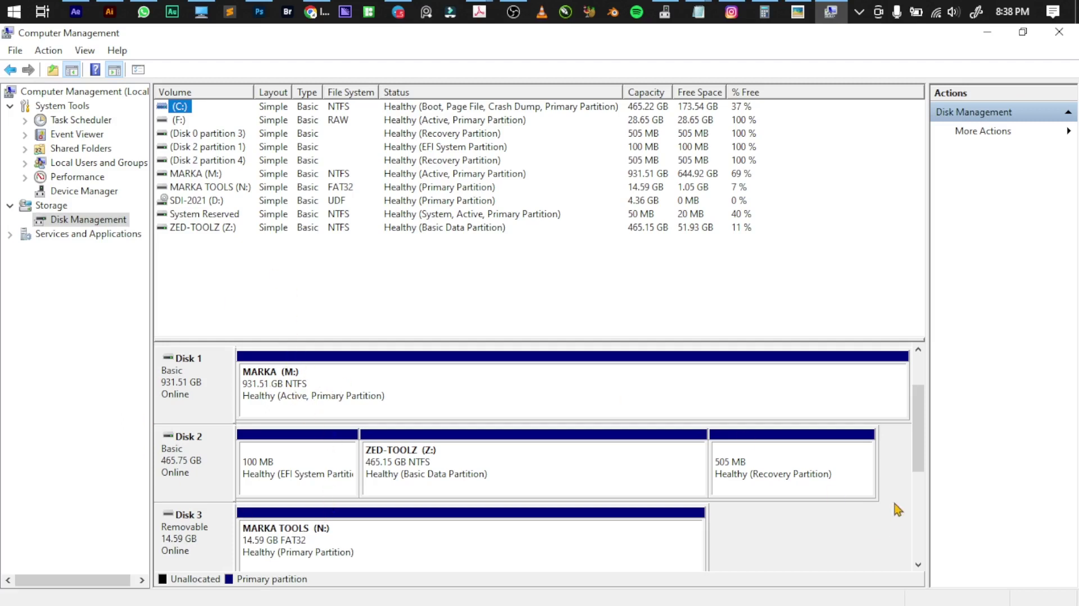
pyautogui.moveTo(916, 460); pyautogui.dragTo(918, 492)
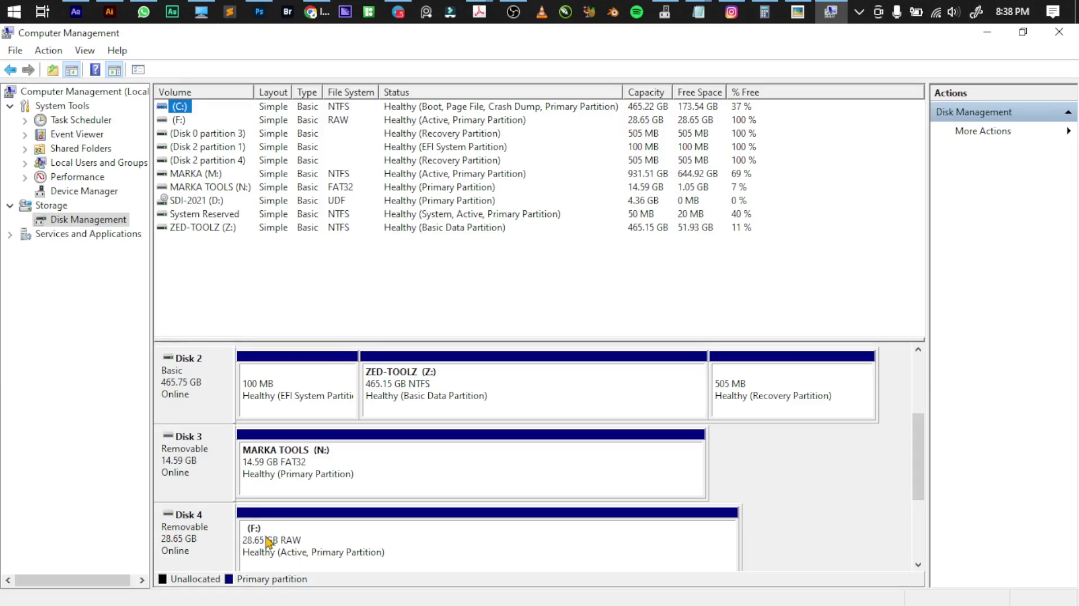
pyautogui.click(269, 541)
pyautogui.rightClick(269, 541)
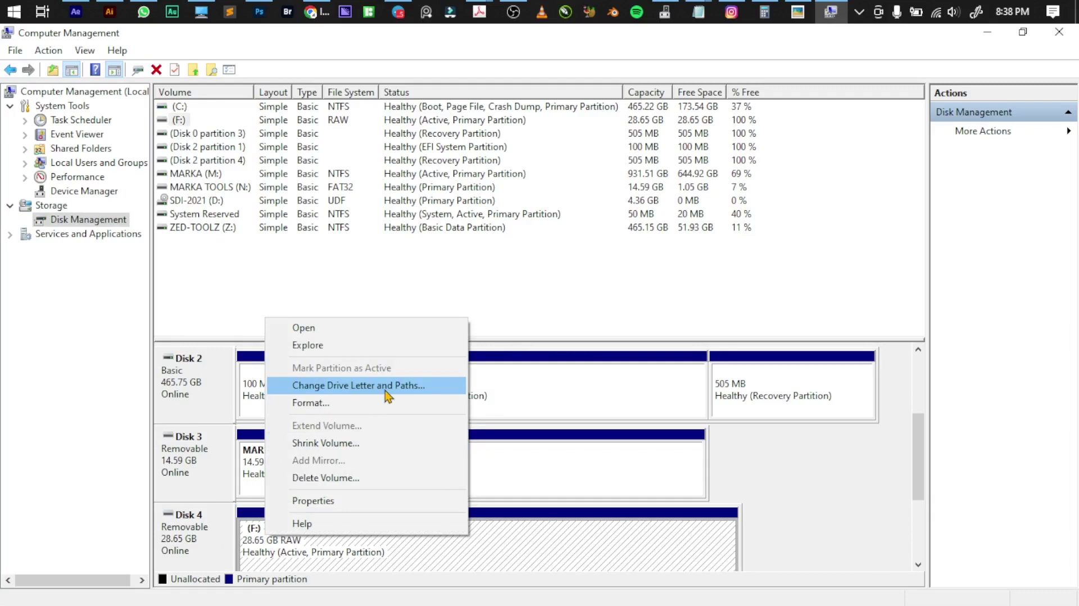
pyautogui.click(388, 397)
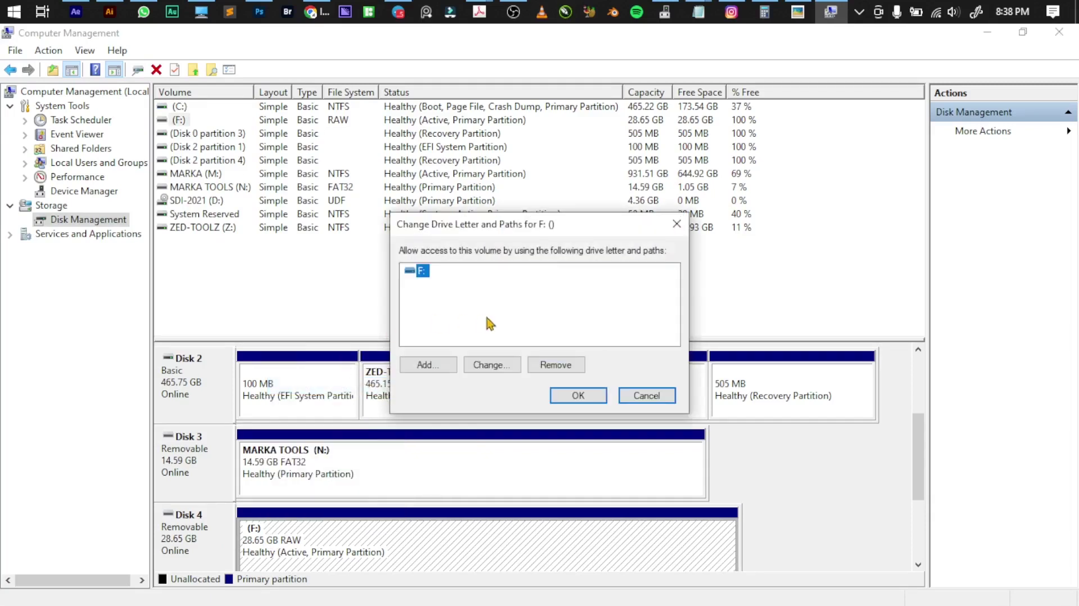
pyautogui.click(489, 367)
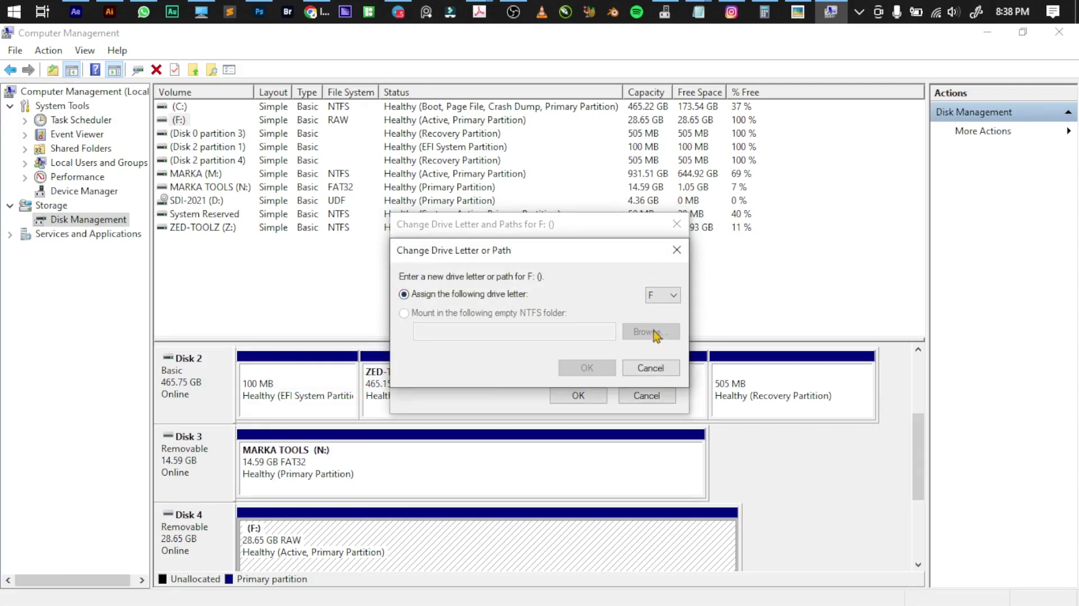
pyautogui.click(663, 297)
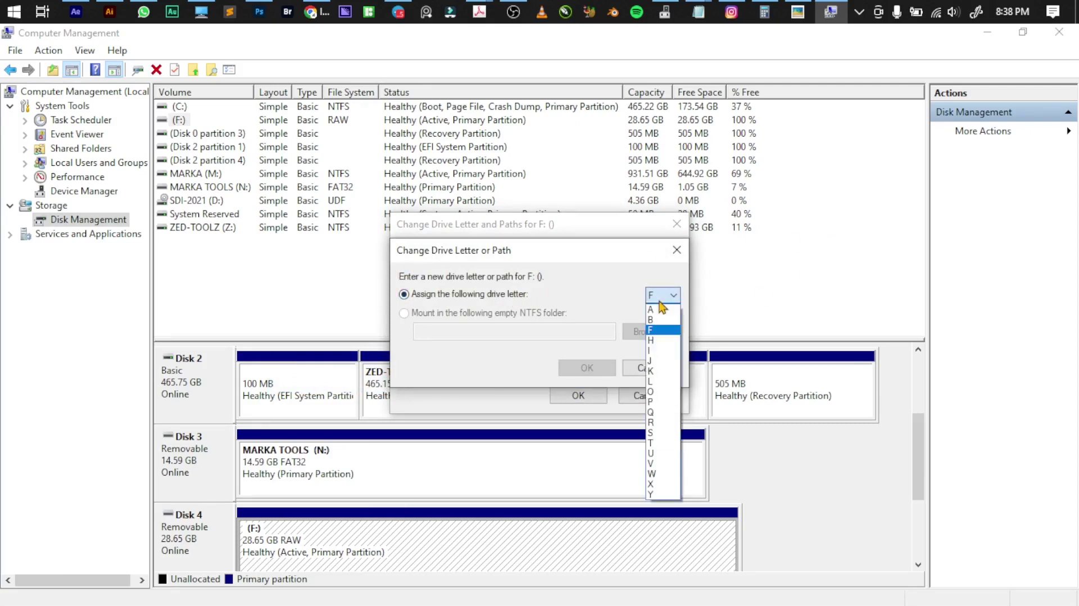
pyautogui.click(655, 394)
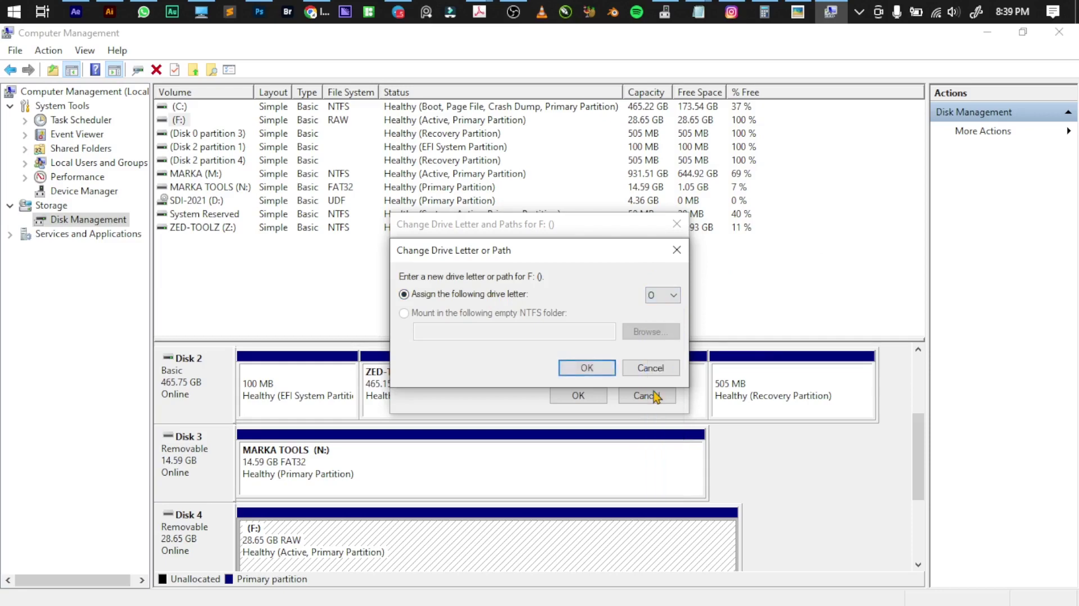
pyautogui.click(581, 372)
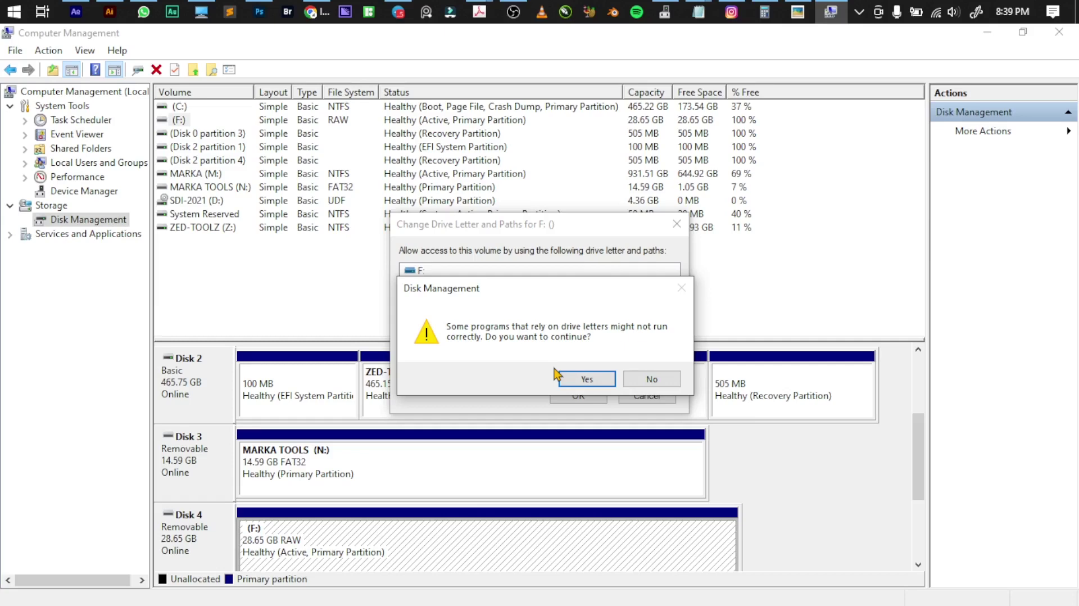
pyautogui.click(582, 381)
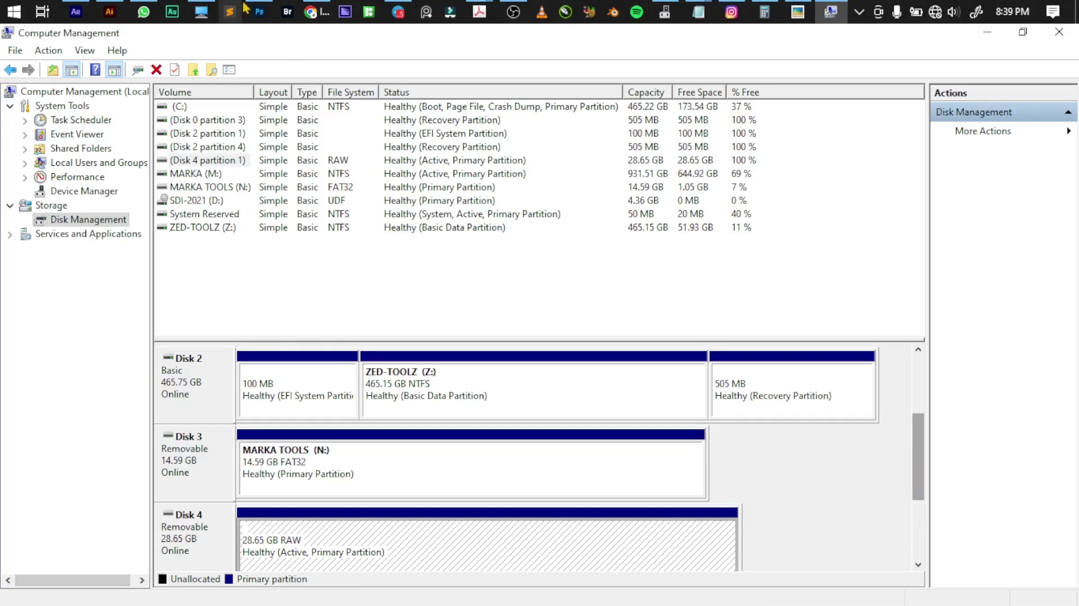
# Step: Check the USB drive's letter in This PC and on Disk 4 in Disk Management, and close Computer Management
pyautogui.click(200, 13)
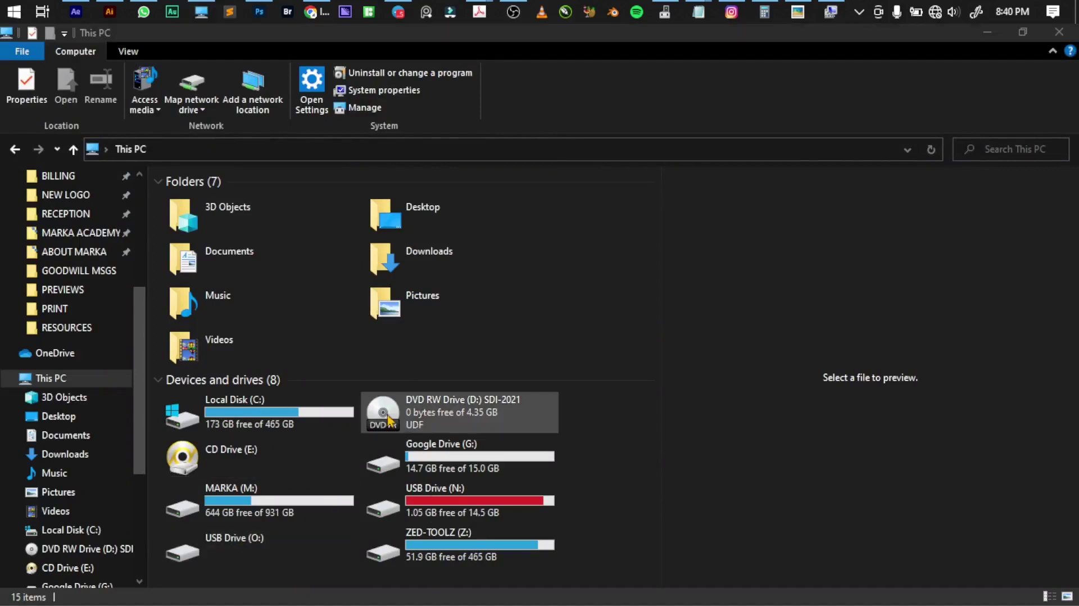
pyautogui.click(998, 27)
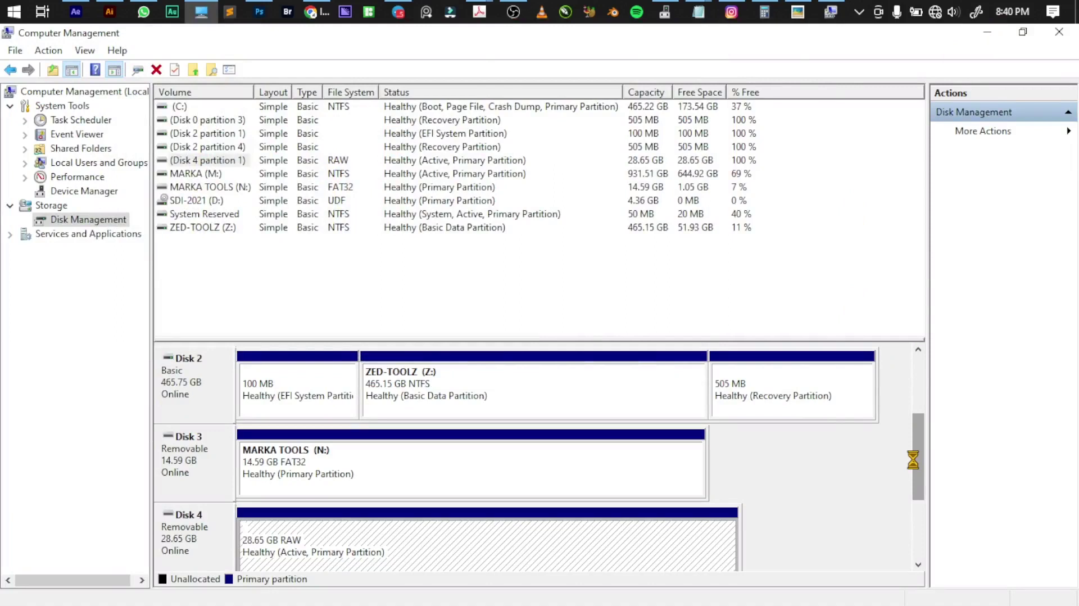
pyautogui.scroll(-3, 913, 460)
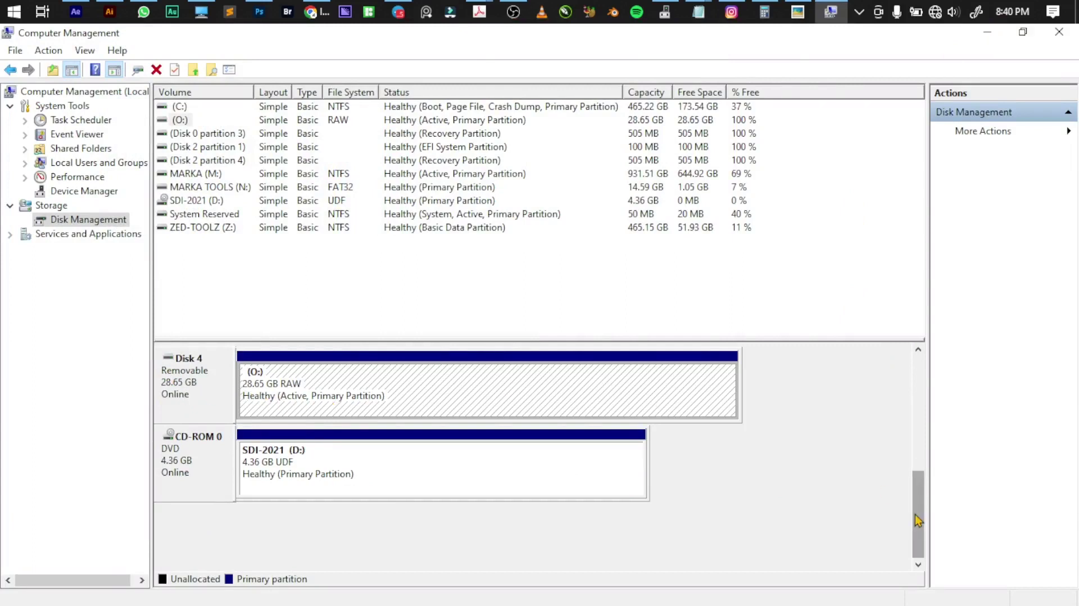
pyautogui.moveTo(915, 514)
pyautogui.mouseDown()
pyautogui.moveTo(912, 458)
pyautogui.moveTo(915, 521)
pyautogui.mouseUp()
pyautogui.click(1059, 32)
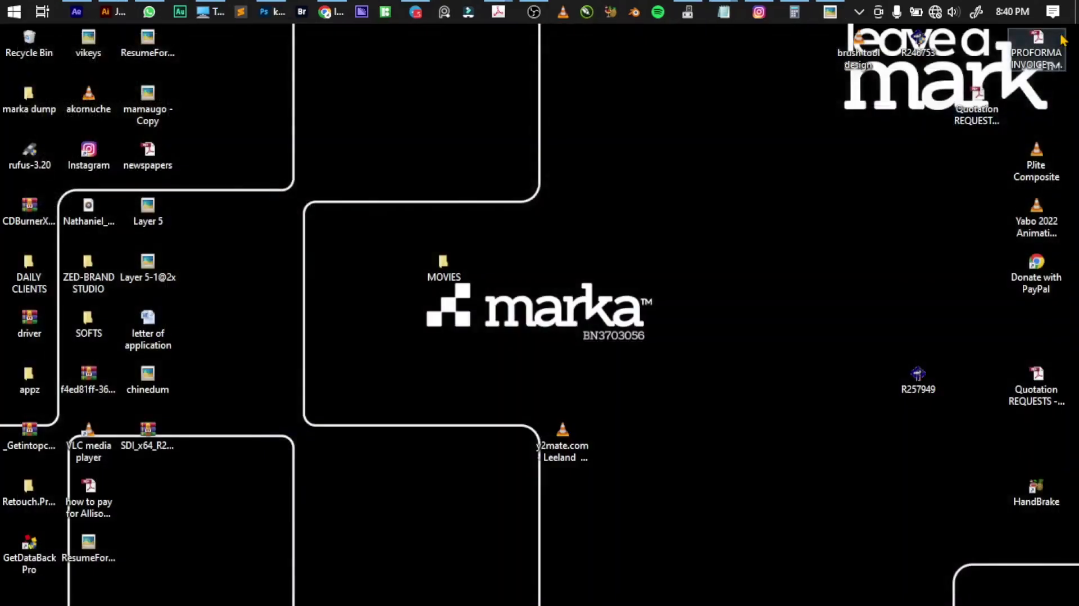
# Step: Bring This PC back up and refresh its drive list to check which USB drives appear
pyautogui.click(210, 12)
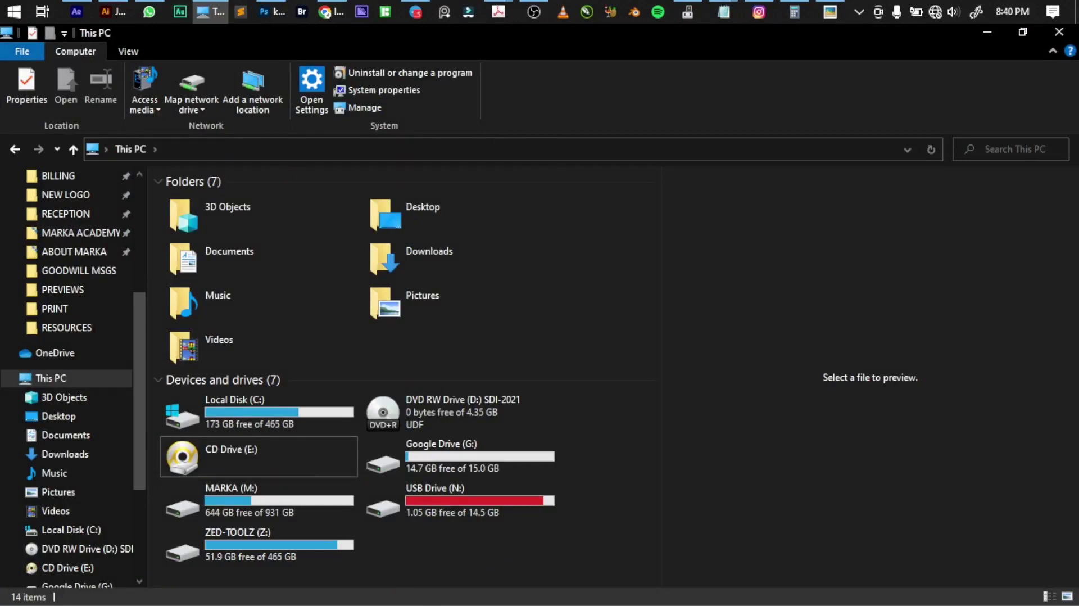
pyautogui.press('F5')
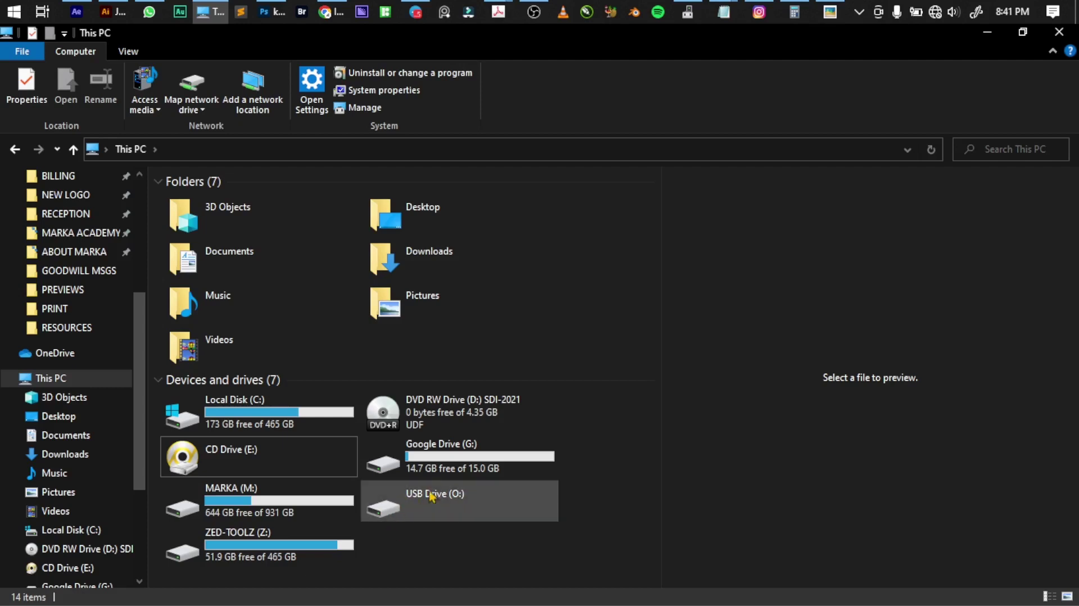
pyautogui.click(275, 557)
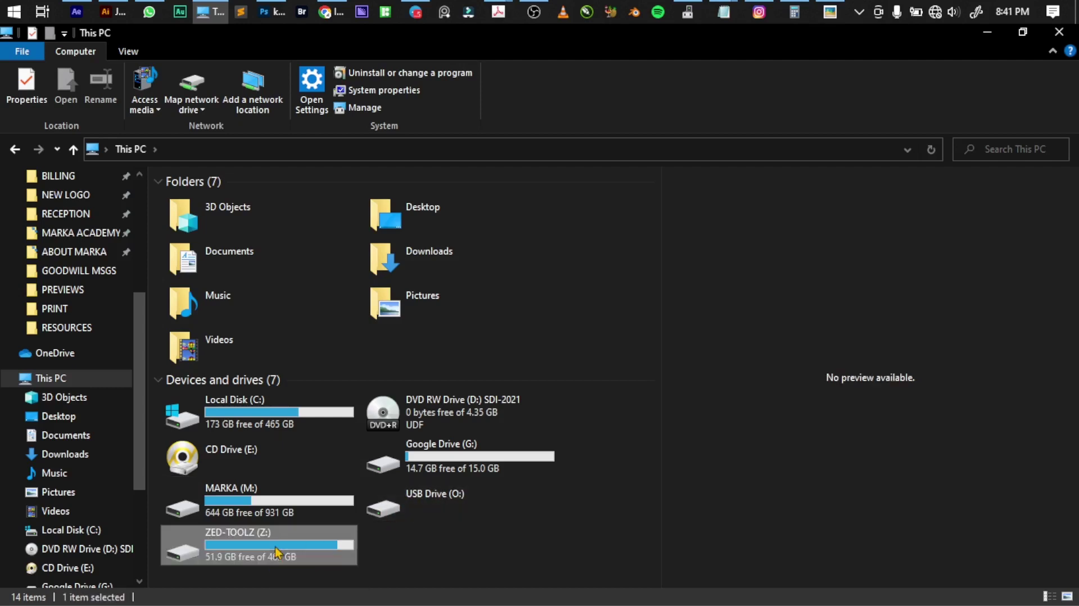
# Step: Open the cache folder on the ZED-TOOLZ (Z:) drive and look through its files
pyautogui.doubleClick(276, 547)
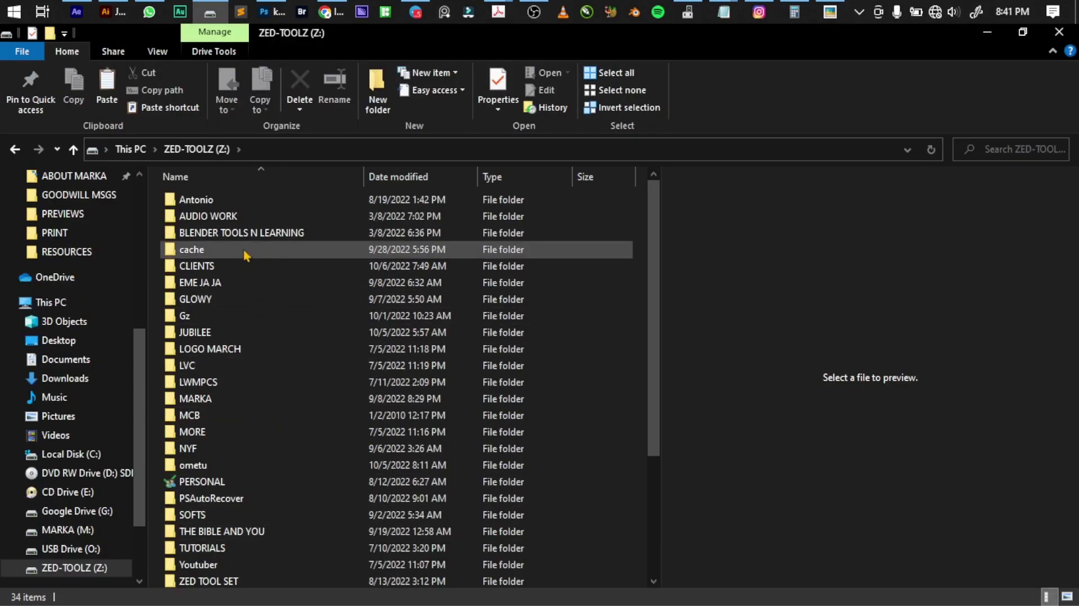
pyautogui.click(225, 253)
pyautogui.doubleClick(224, 252)
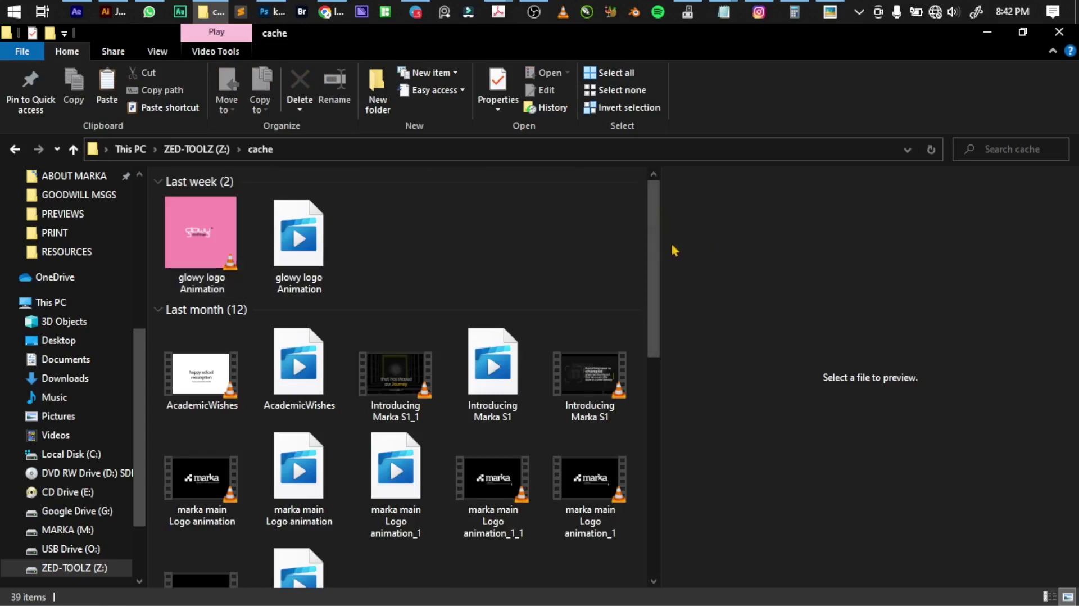
pyautogui.moveTo(656, 242)
pyautogui.mouseDown()
pyautogui.moveTo(650, 530)
pyautogui.moveTo(670, 224)
pyautogui.moveTo(654, 221)
pyautogui.mouseUp()
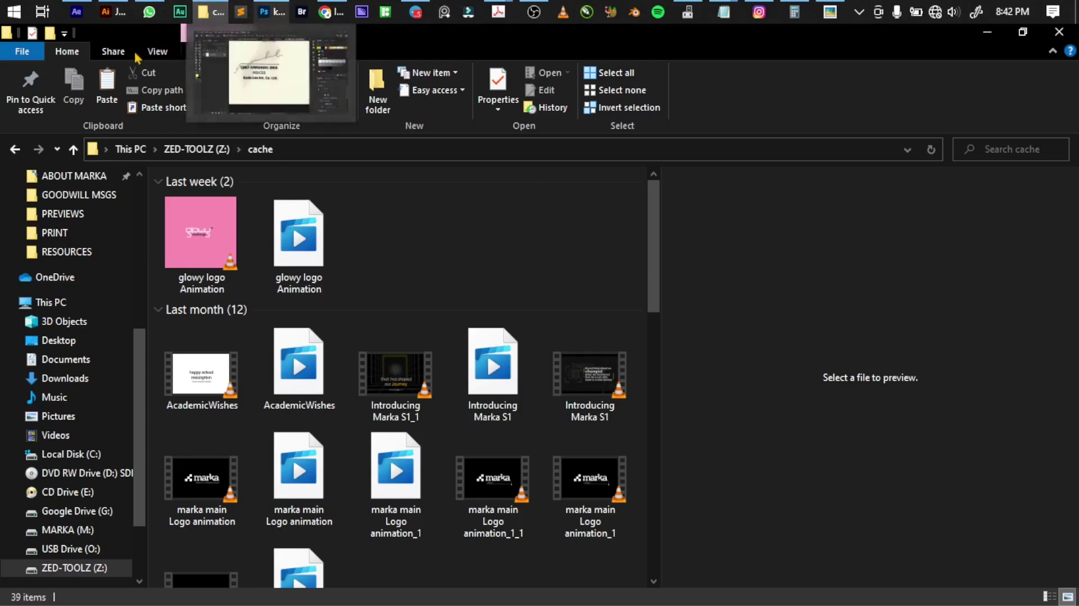
# Step: Switch to Adobe After Effects and open its Media & Disk Cache preferences
pyautogui.click(71, 17)
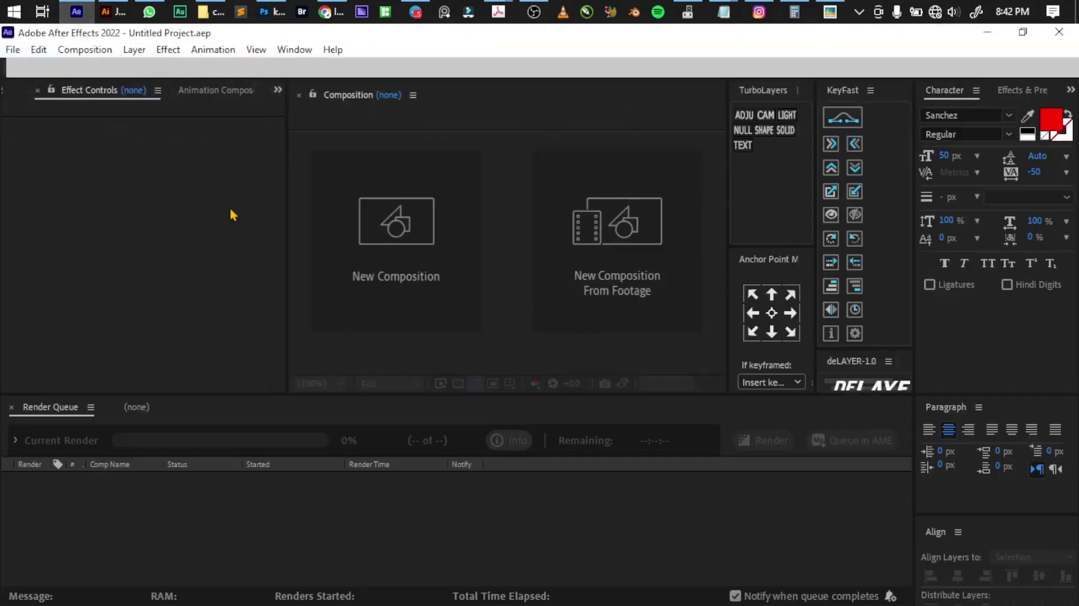
pyautogui.click(39, 50)
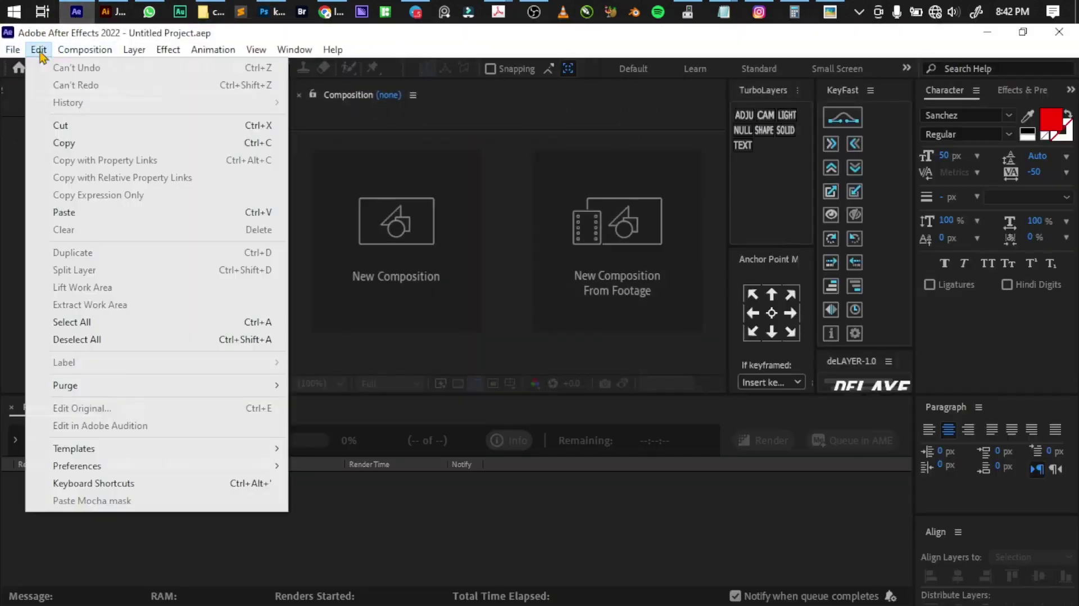
pyautogui.moveTo(108, 474)
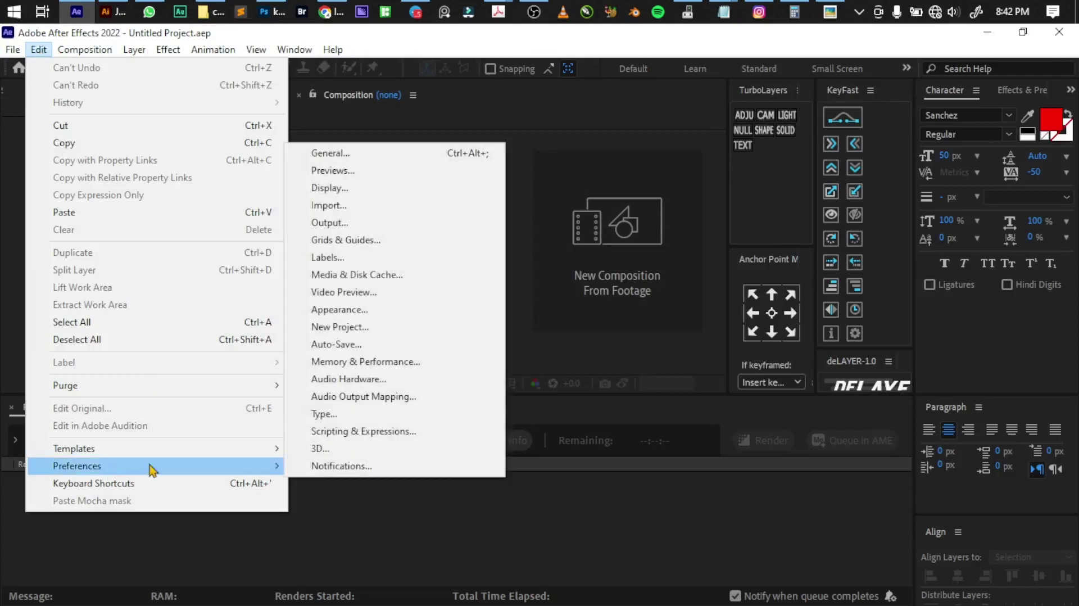
pyautogui.click(370, 278)
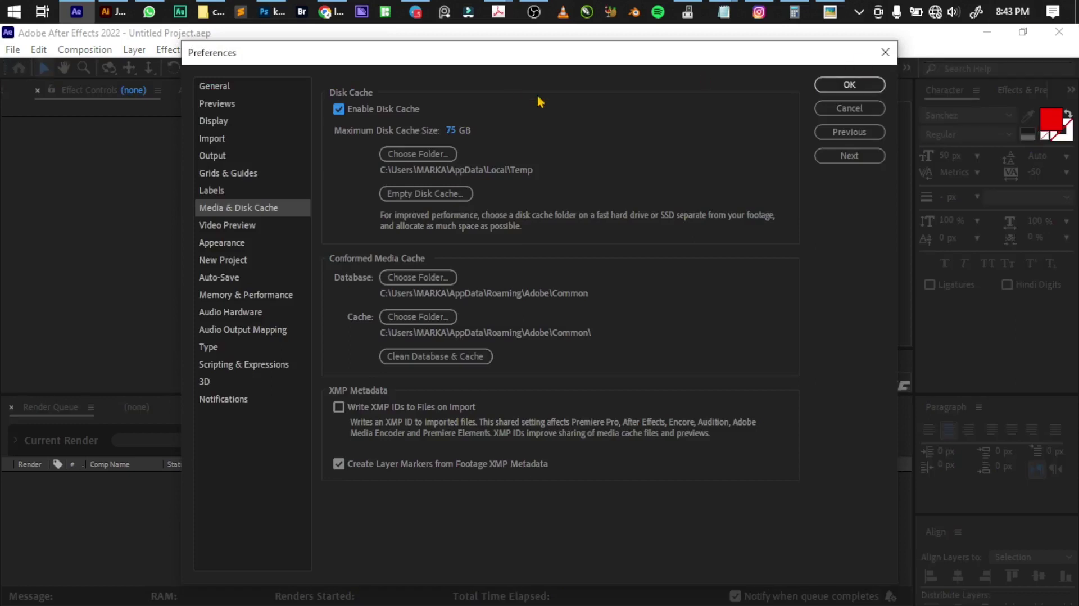
# Step: Set the disk cache folder to the cache folder on the ZED-TOOLZ (Z:) drive
pyautogui.click(403, 159)
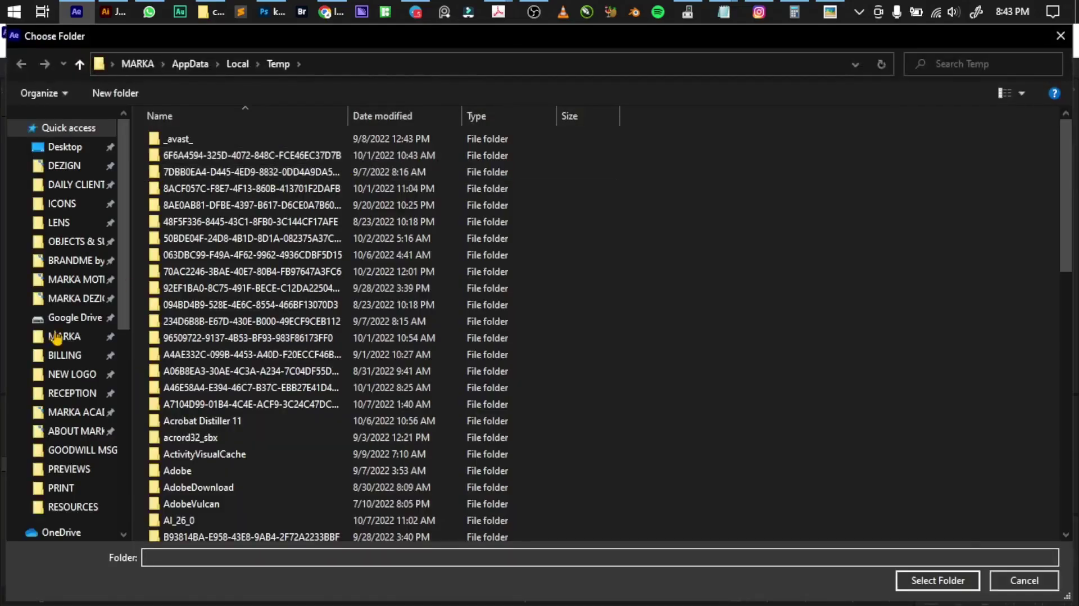
pyautogui.scroll(-8, 95, 489)
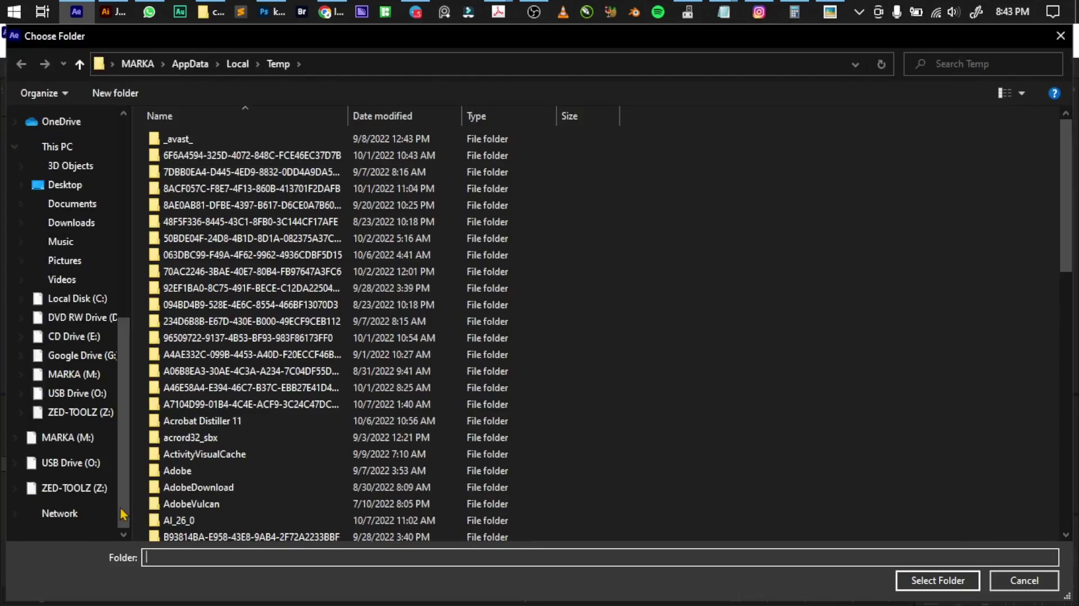
pyautogui.click(95, 488)
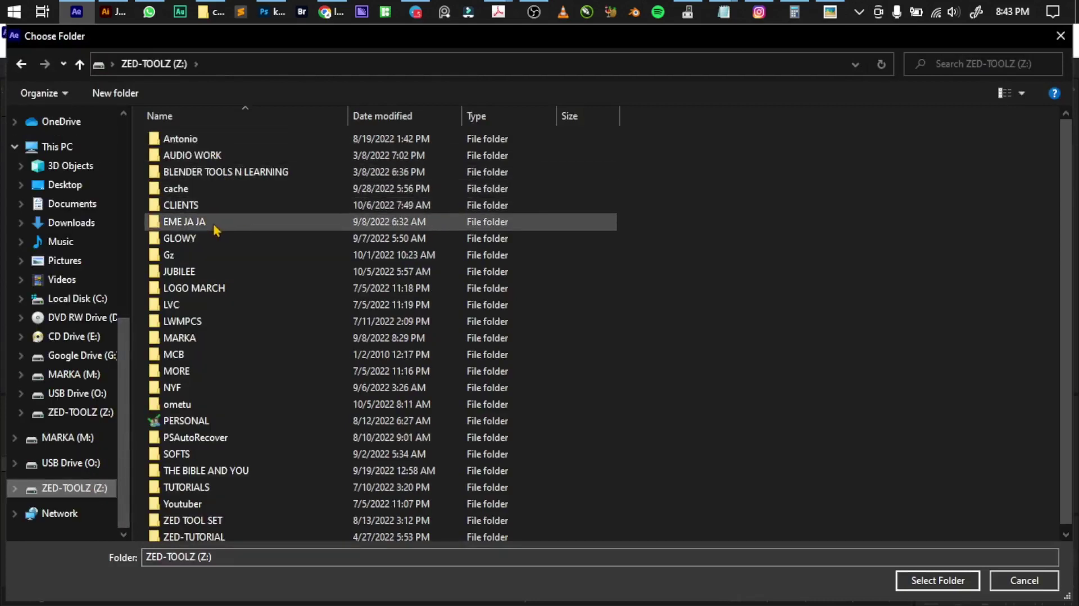
pyautogui.click(217, 194)
pyautogui.doubleClick(216, 194)
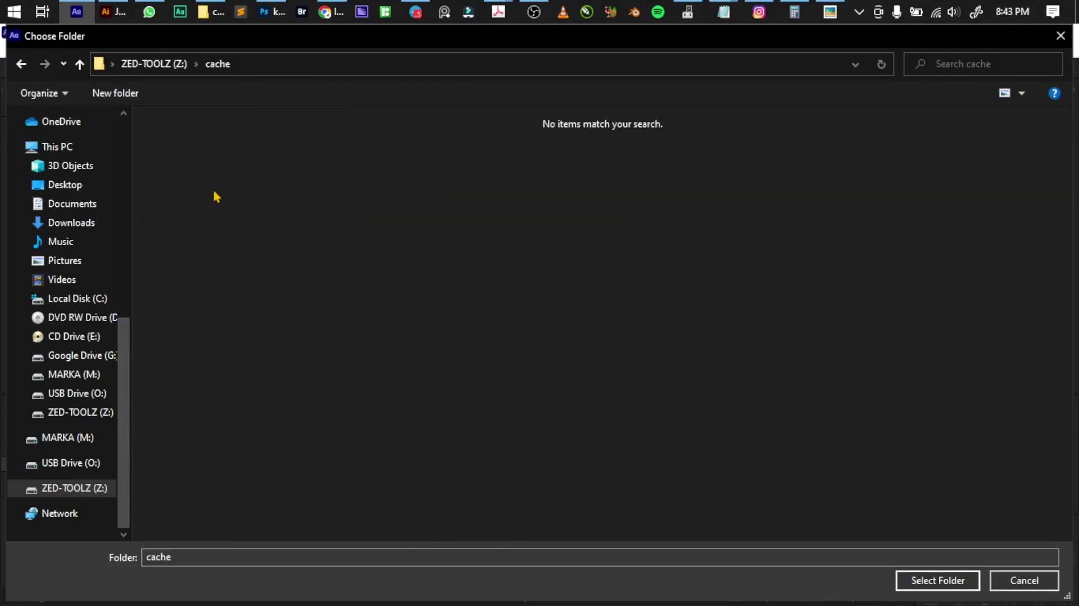
pyautogui.click(925, 585)
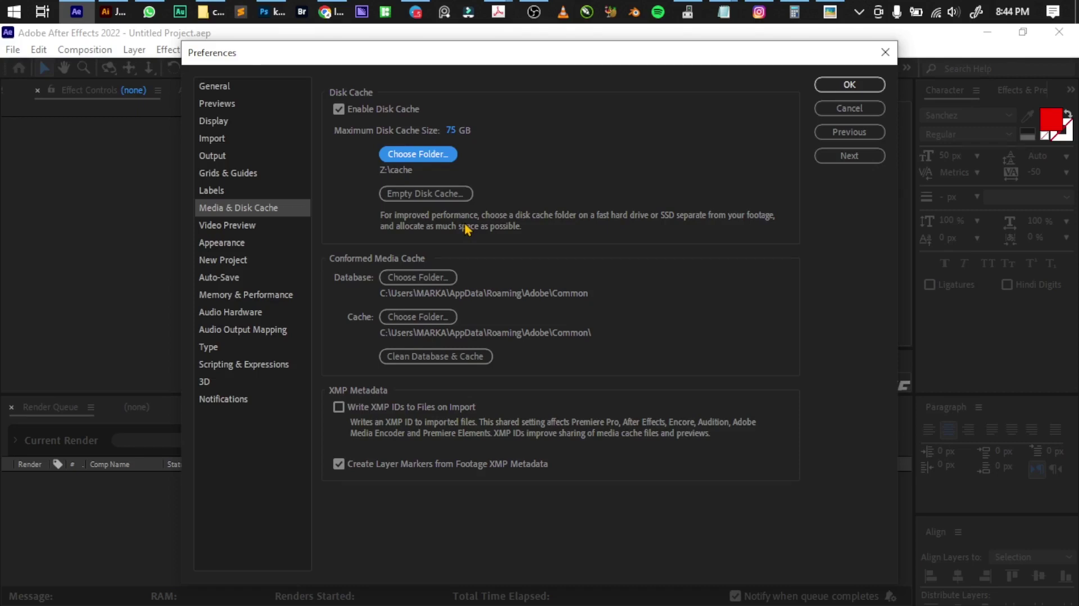
pyautogui.click(450, 133)
pyautogui.moveTo(451, 135); pyautogui.dragTo(455, 137)
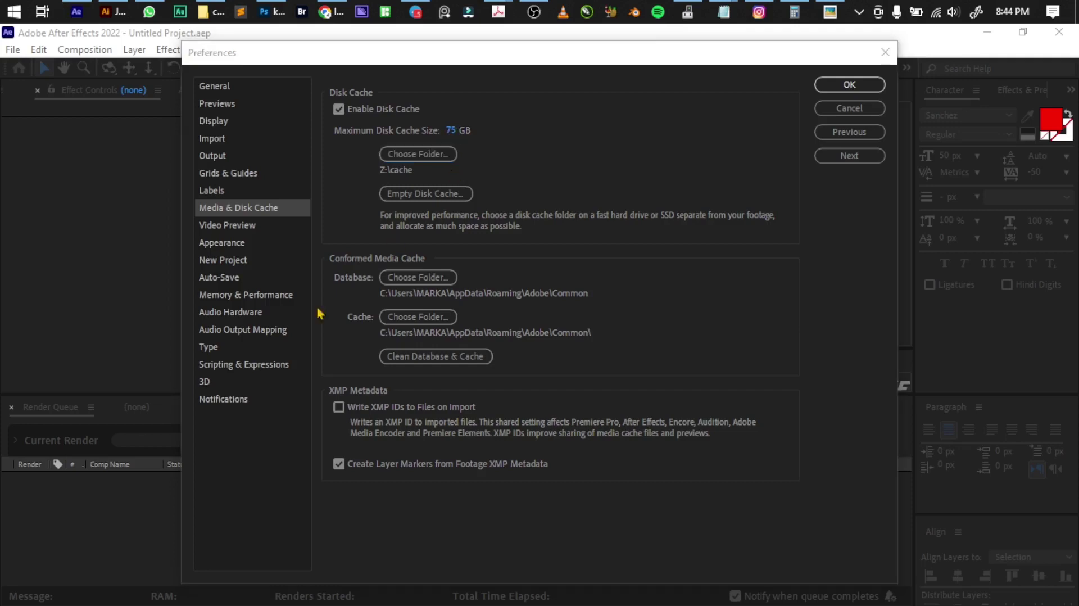
pyautogui.press('super')
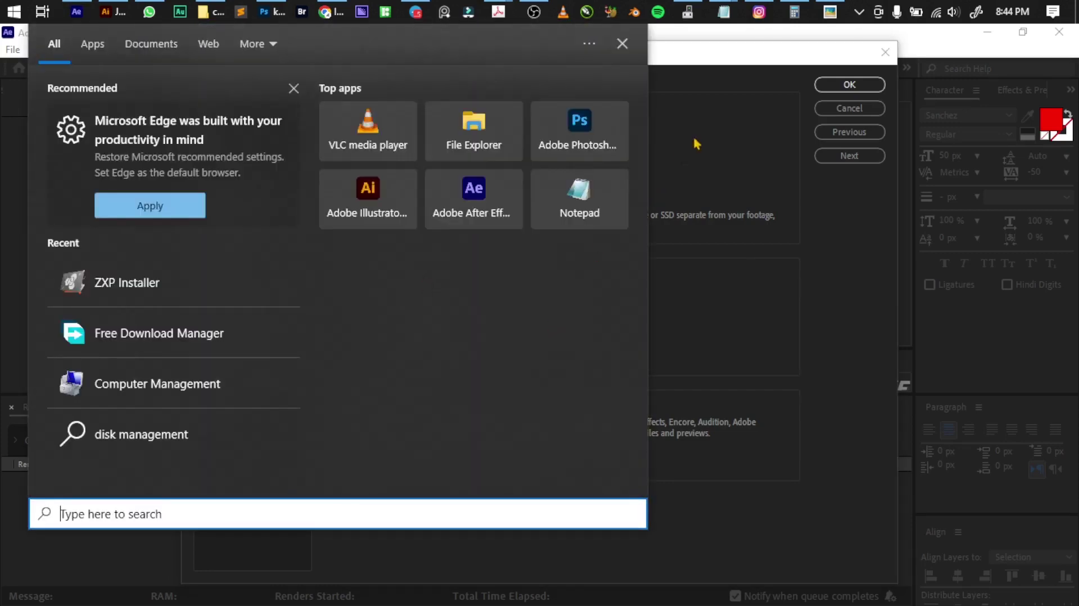
pyautogui.click(725, 97)
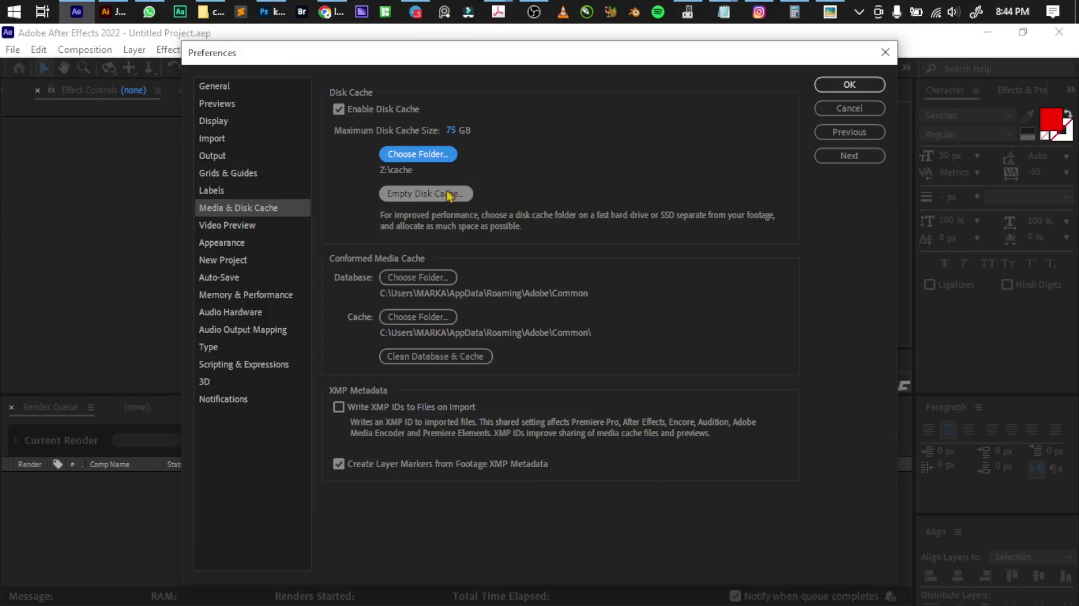